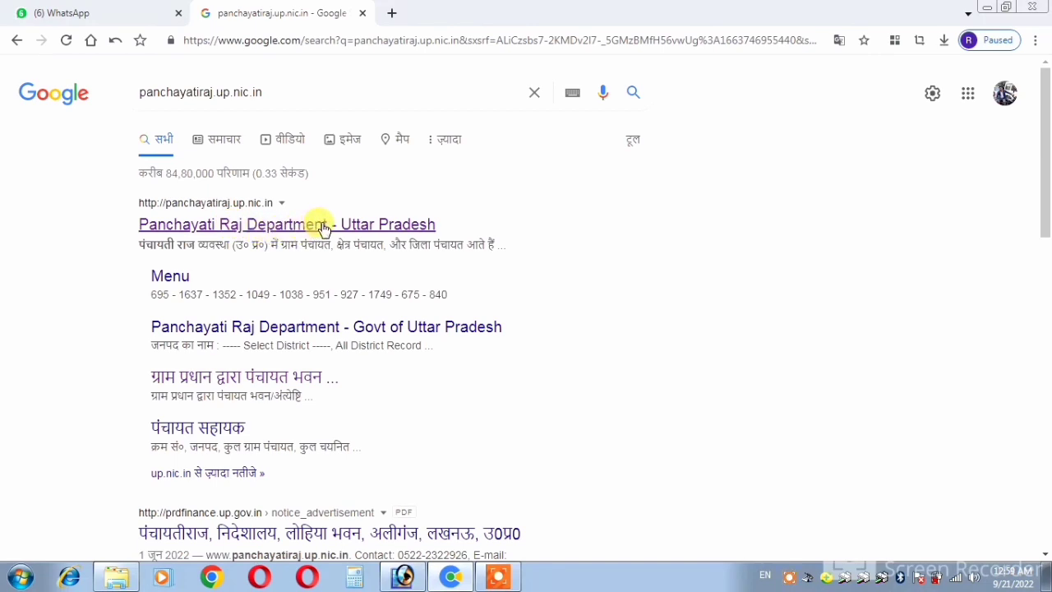
Step: Open the Panchayati Raj Department - Uttar Pradesh website from the search results and dismiss its opening banner
left_click(324, 229)
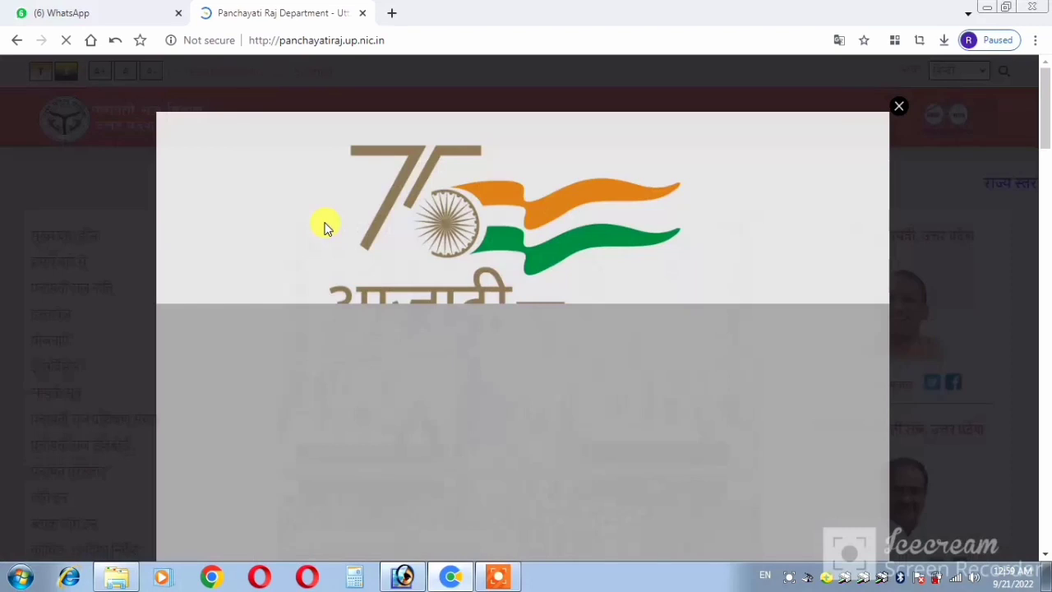
left_click(899, 105)
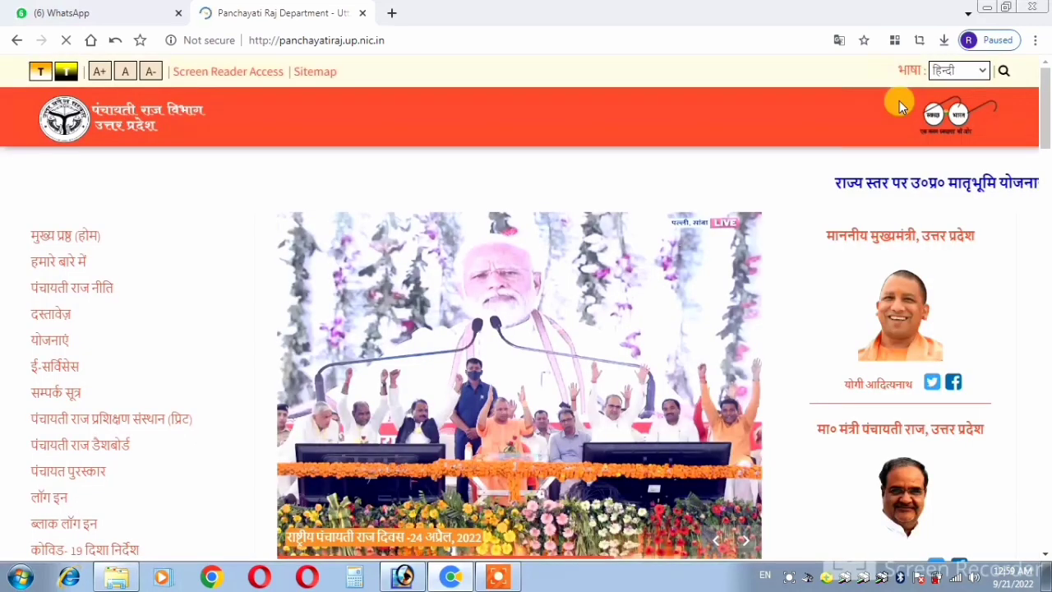
Step: Open the Gram Pradhan application form for panchayat bhawan, funeral site and individual toilet requests from the important links (महत्वपूर्ण लिंक)
scroll(633, 191, "down", 5)
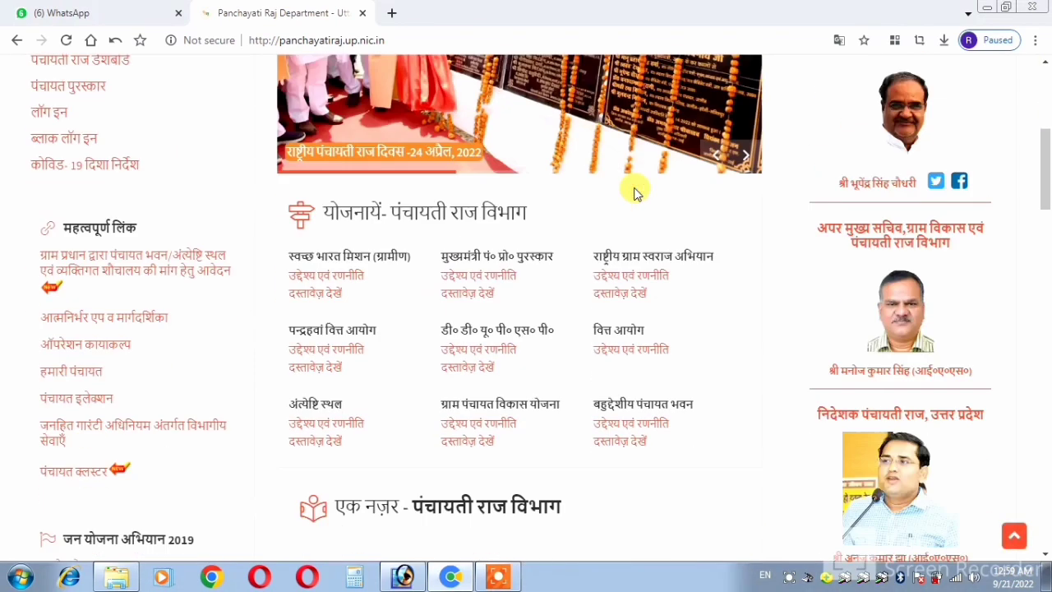
left_click_drag(55, 224, 148, 232)
left_click(19, 261)
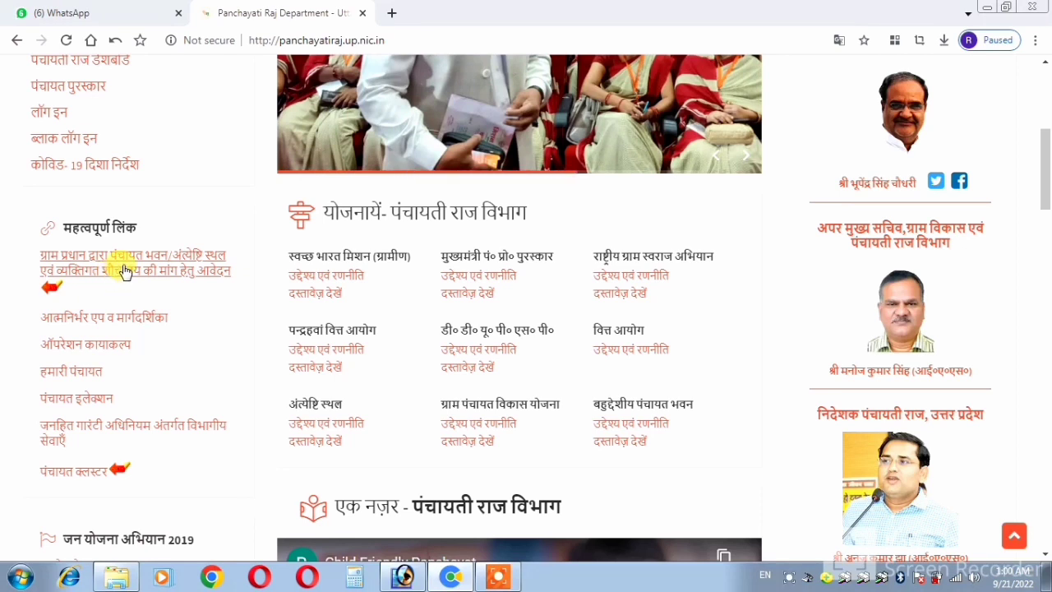
left_click(75, 271)
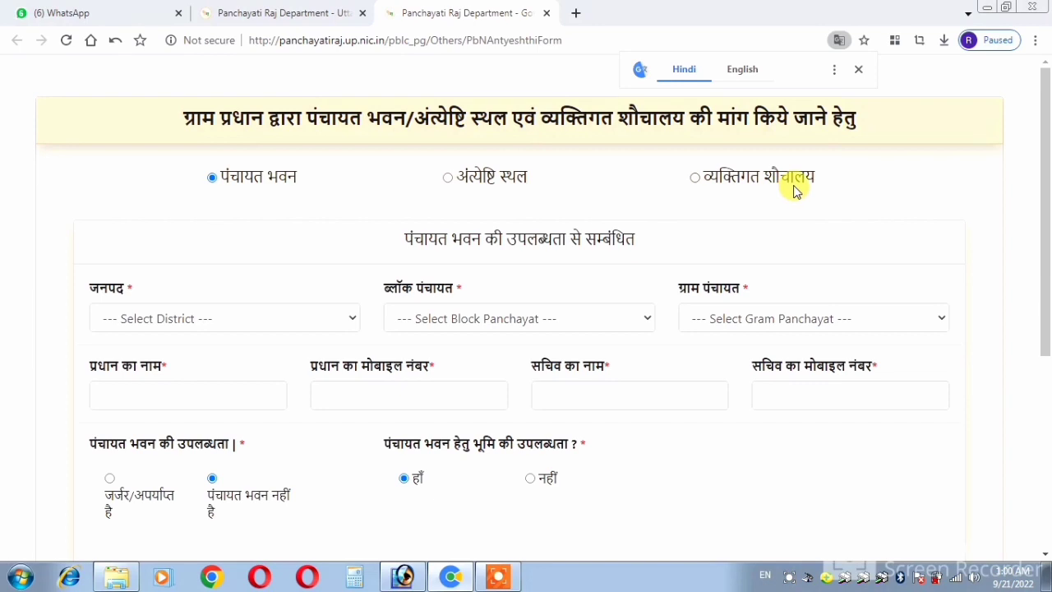
Step: Choose the individual toilet (व्यक्तिगत शौचालय) form and set the application type to New Registration
left_click(696, 180)
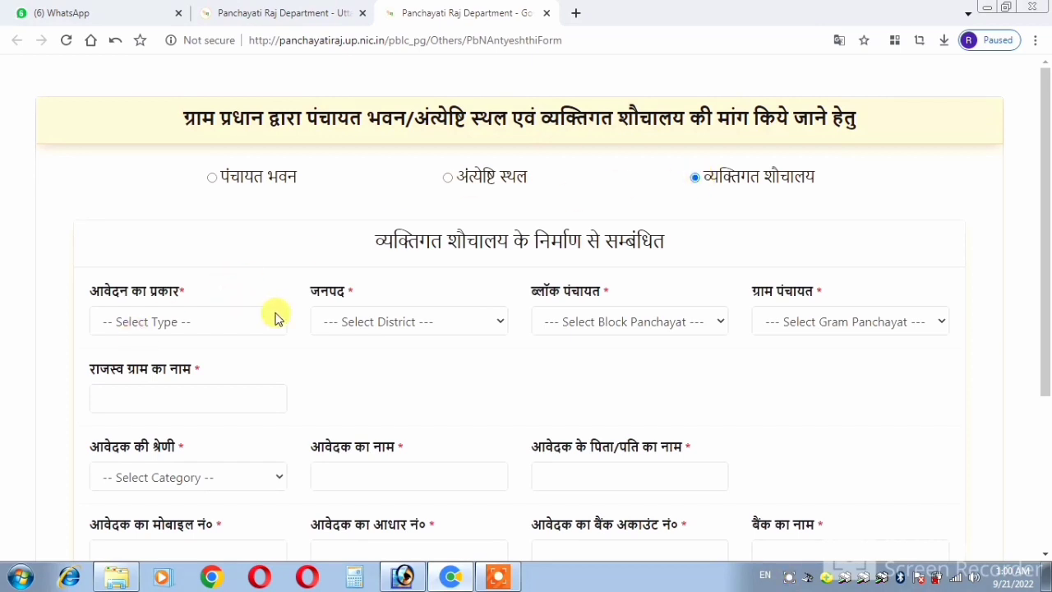
triple_click(103, 292)
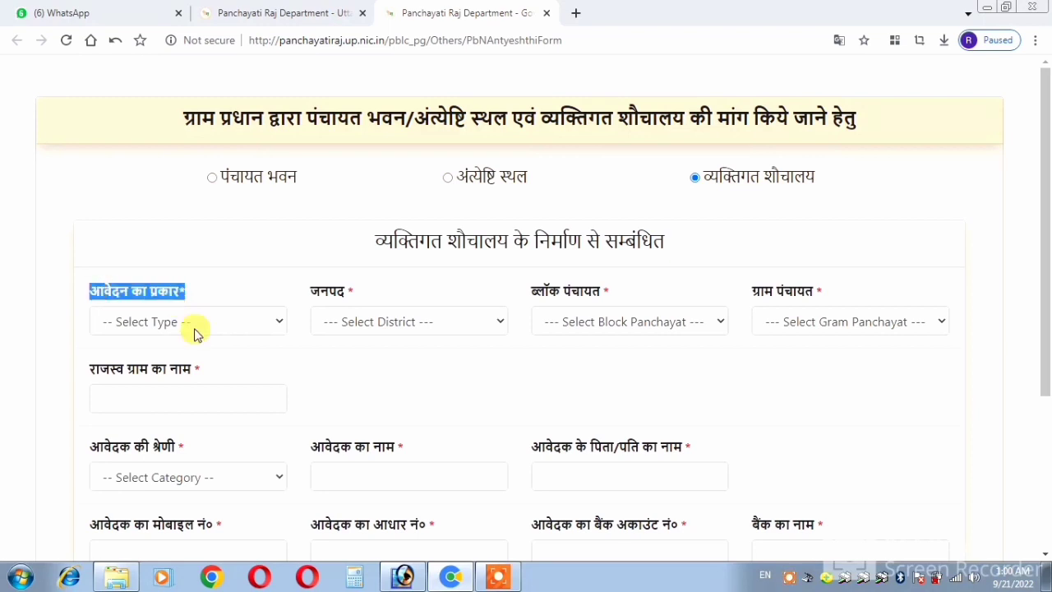
left_click(195, 327)
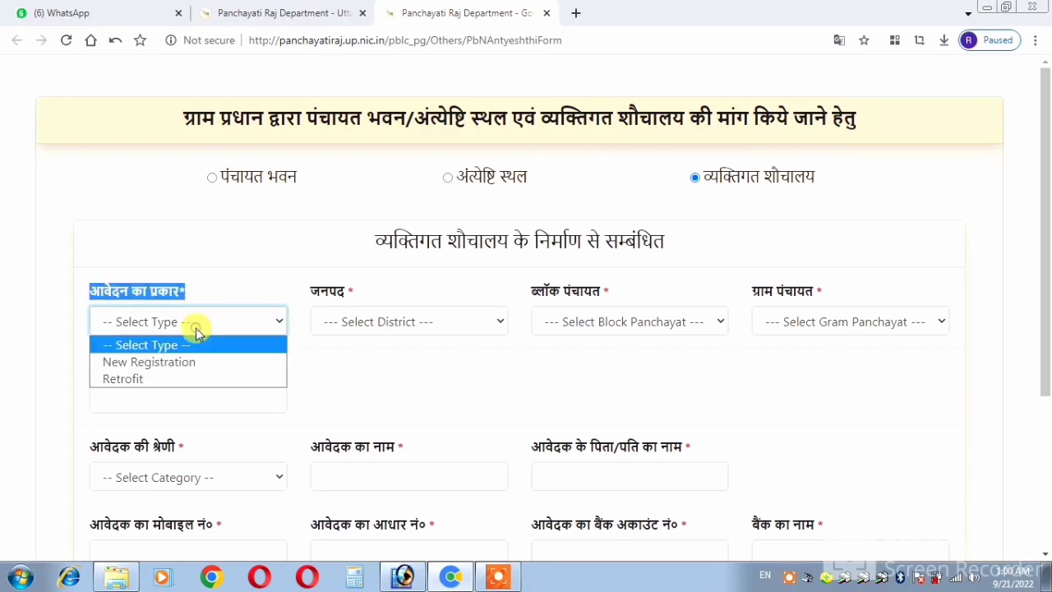
left_click(163, 360)
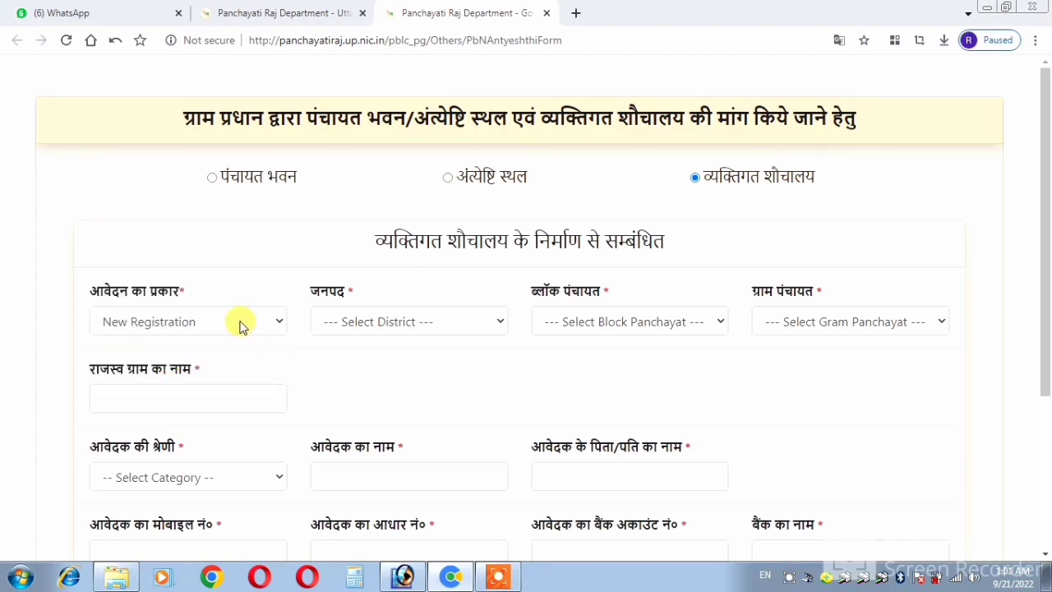
Step: Set the district (जनपद) to AYODHYA
left_click_drag(312, 293, 342, 296)
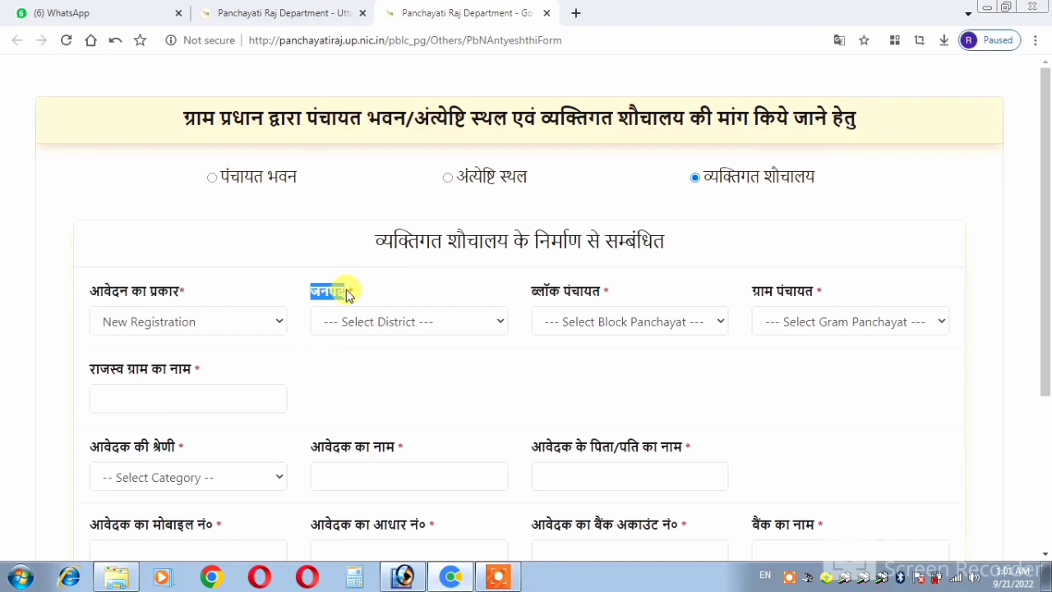
left_click(367, 327)
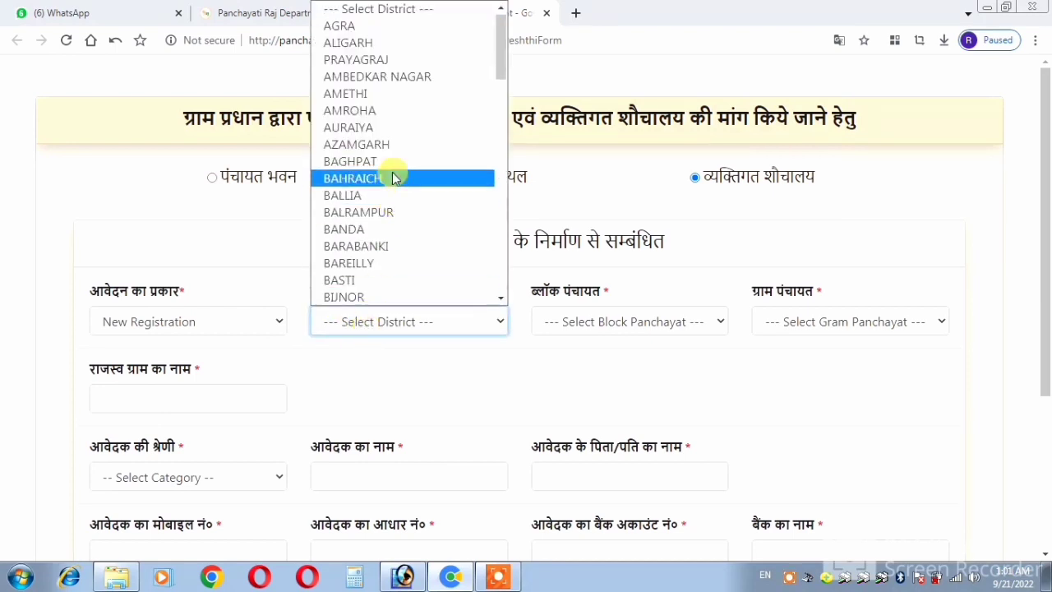
scroll(390, 148, "down", 3)
scroll(390, 148, "down", 3)
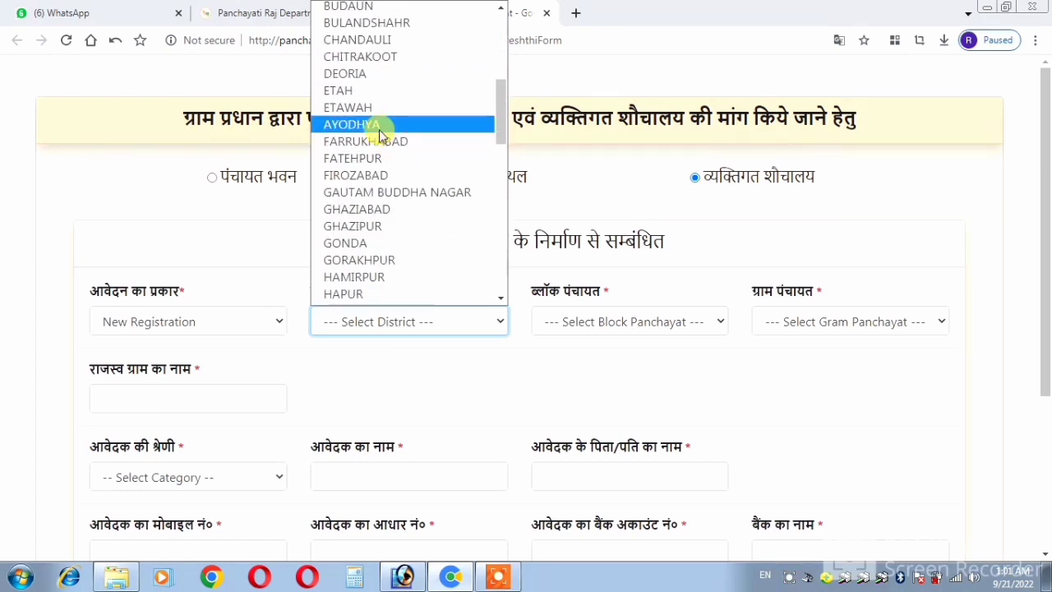
left_click(379, 126)
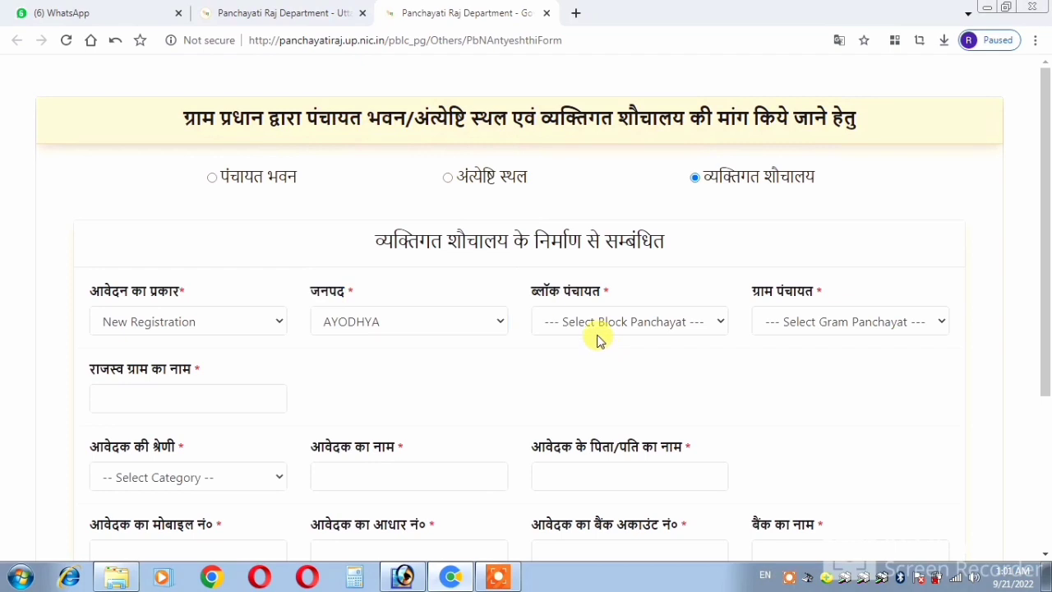
Step: Set the block panchayat (ब्लॉक पंचायत) to BIKAPUR
left_click_drag(532, 296, 608, 292)
left_click(629, 327)
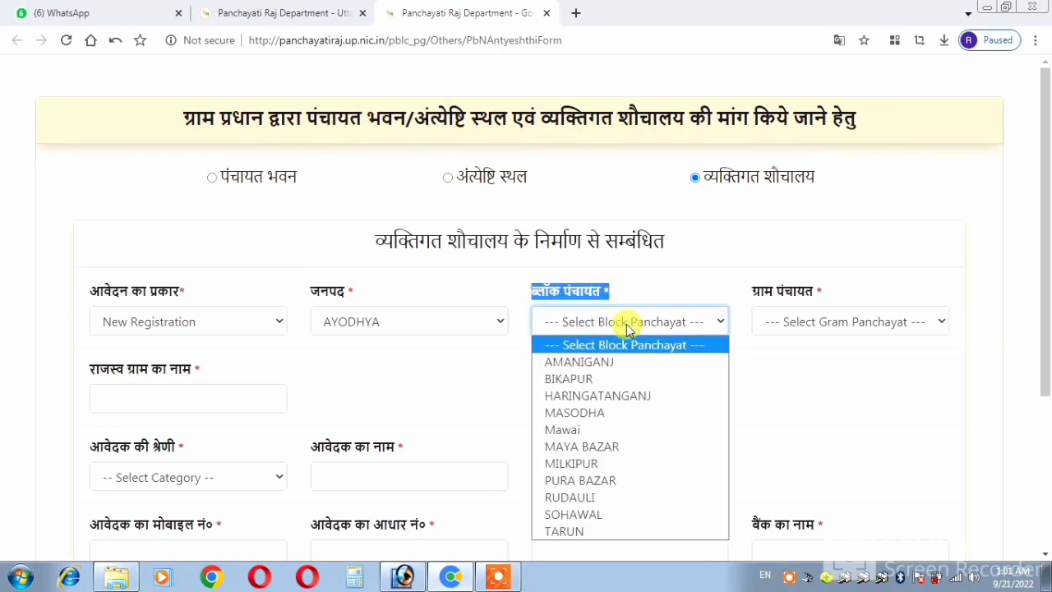
left_click(620, 379)
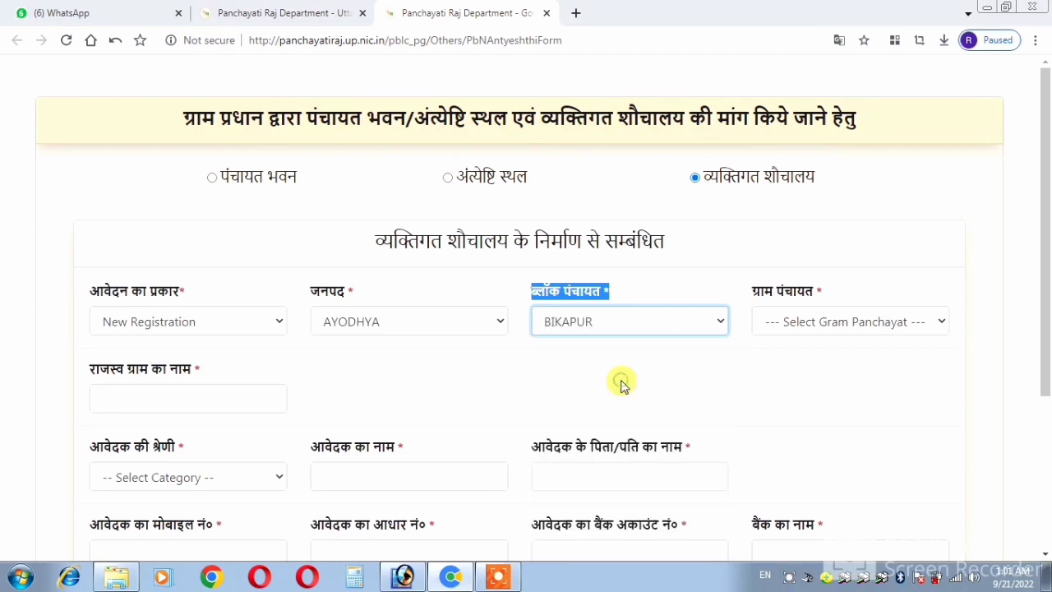
Step: Set the gram panchayat (ग्राम पंचायत) to KONCHA
left_click(756, 297)
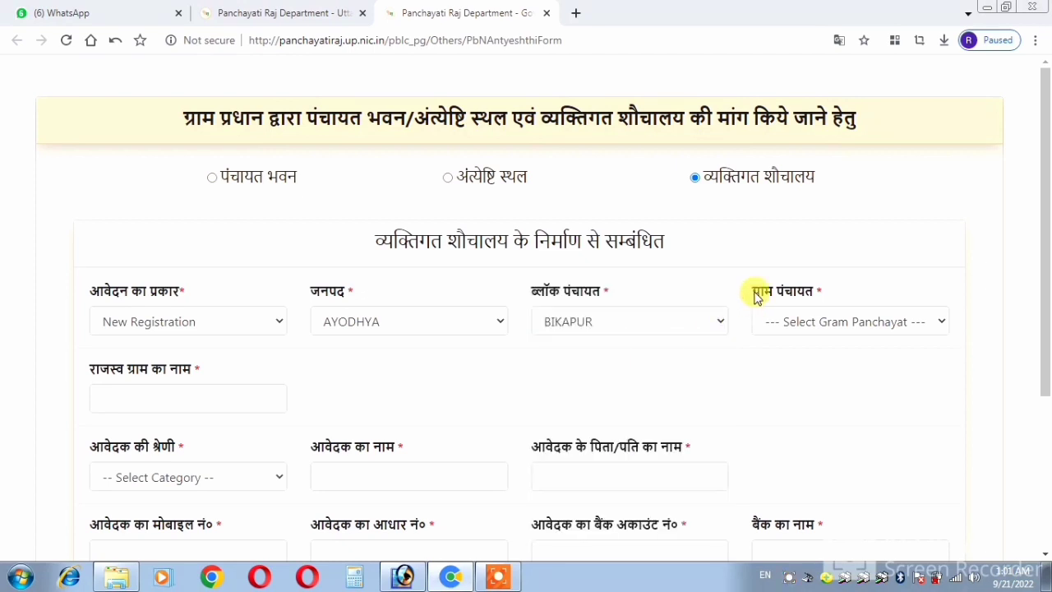
left_click_drag(756, 296, 825, 299)
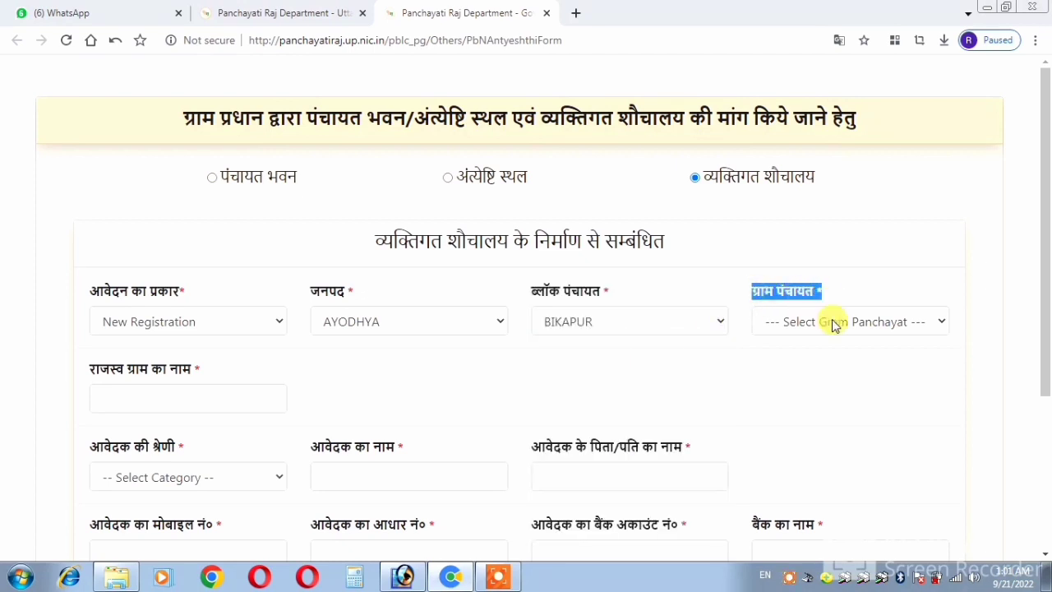
left_click(831, 321)
scroll(791, 201, "down", 8)
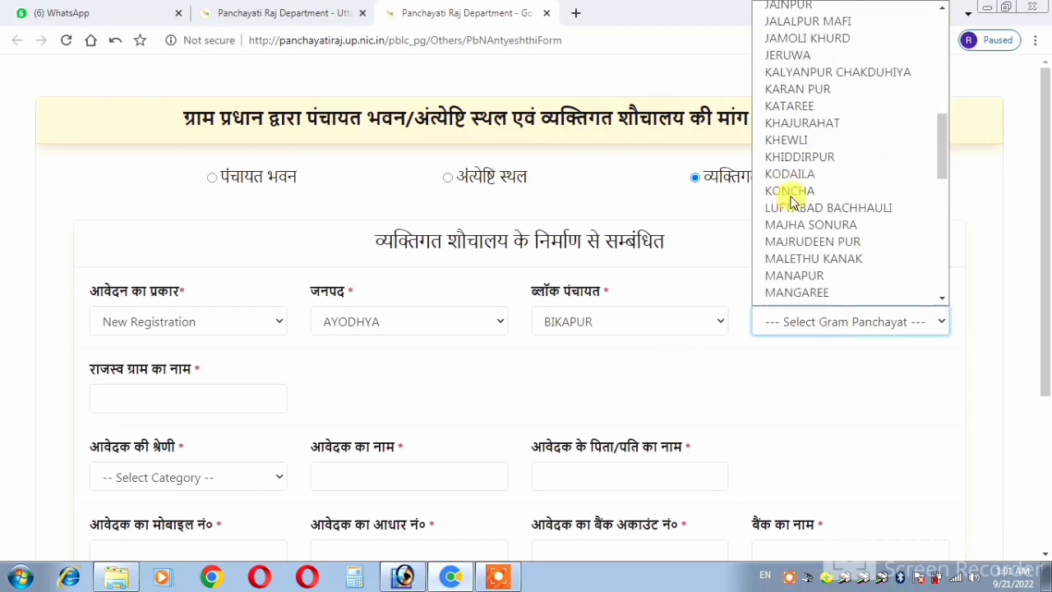
scroll(813, 263, "down", 1)
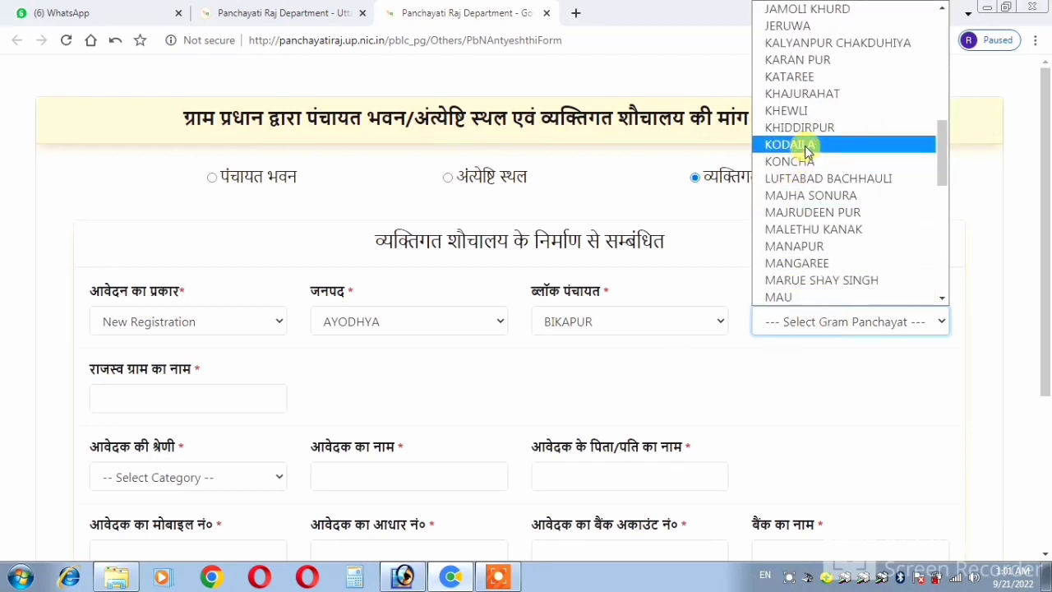
left_click(801, 162)
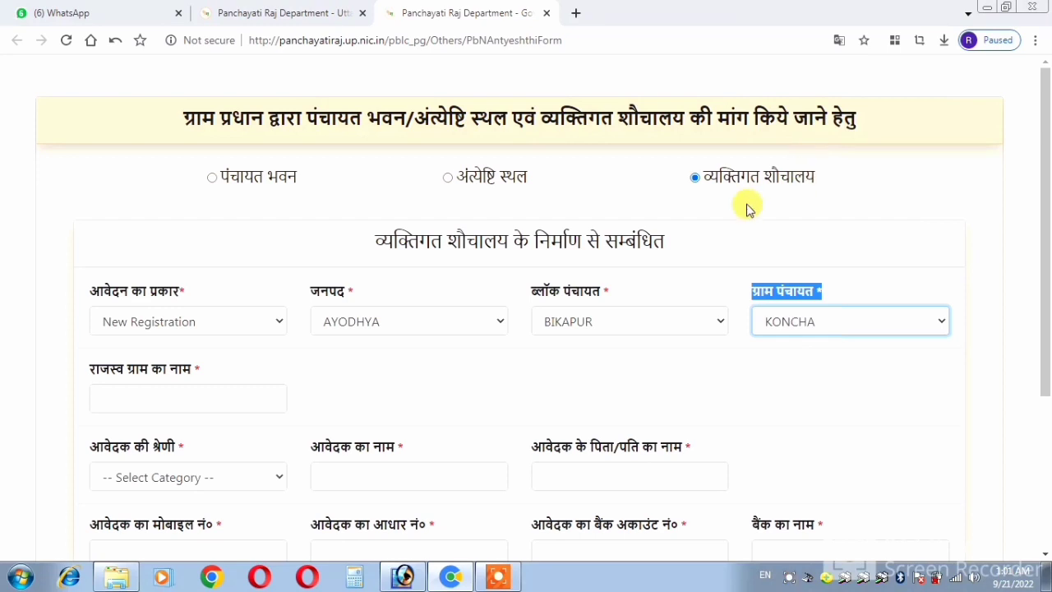
left_click(185, 369)
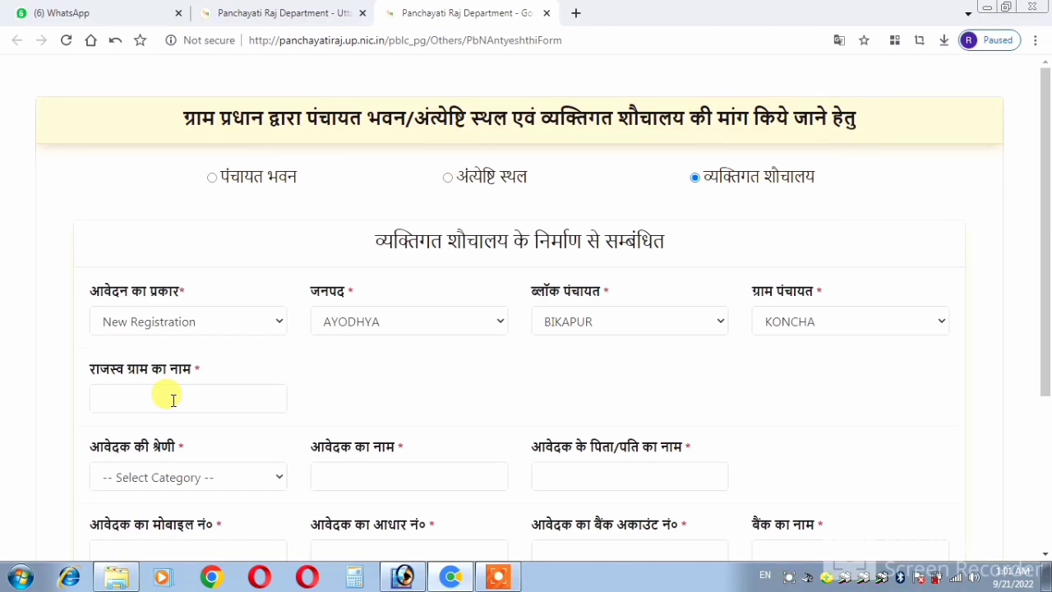
left_click(173, 400)
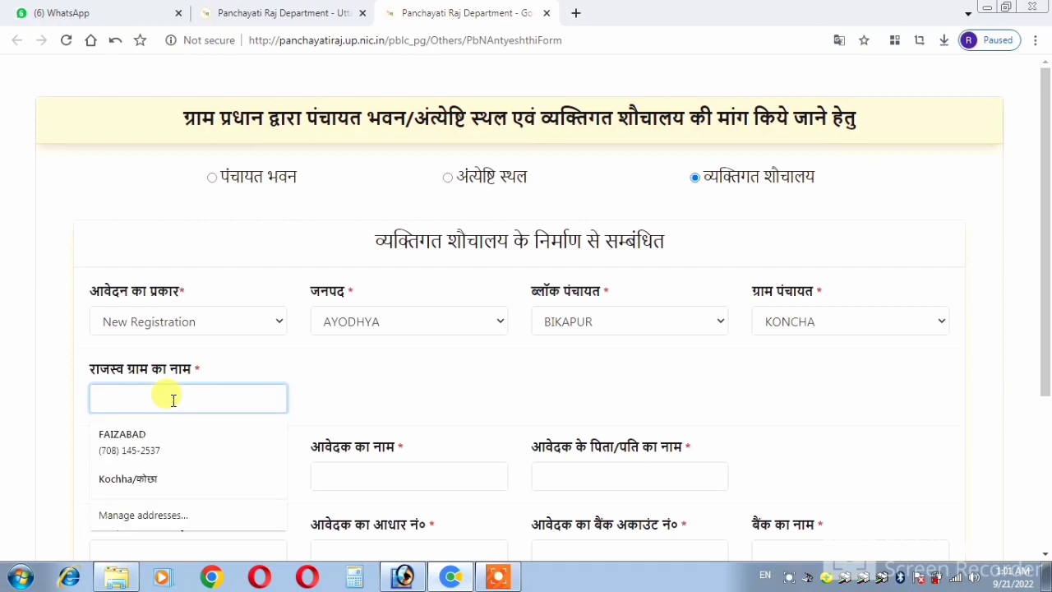
left_click(329, 403)
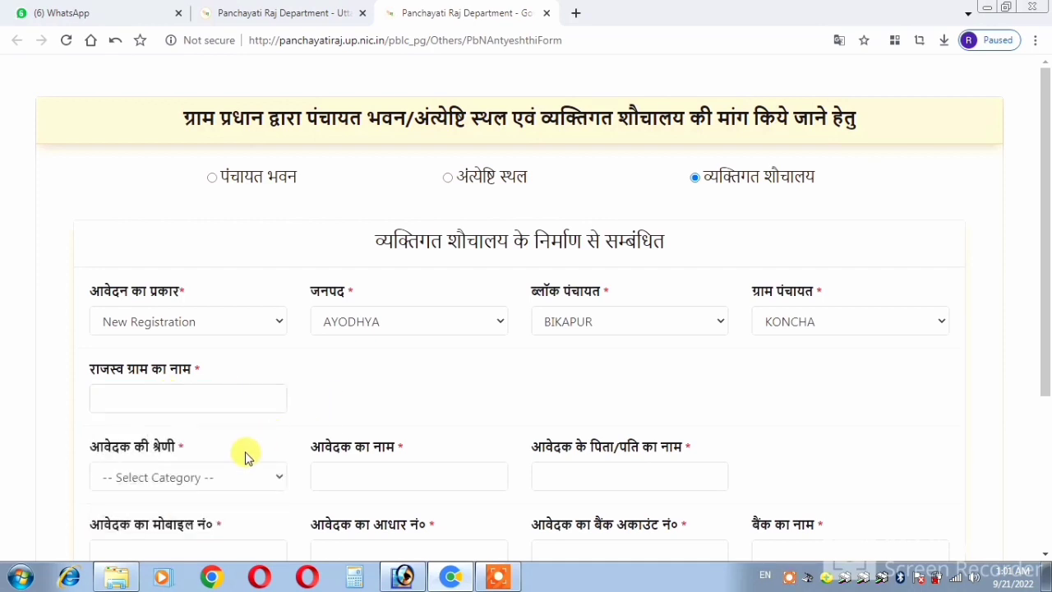
Step: Set the applicant's category (आवेदक की श्रेणी) to BPL
scroll(247, 455, "down", 1)
left_click_drag(105, 298, 170, 292)
left_click(172, 322)
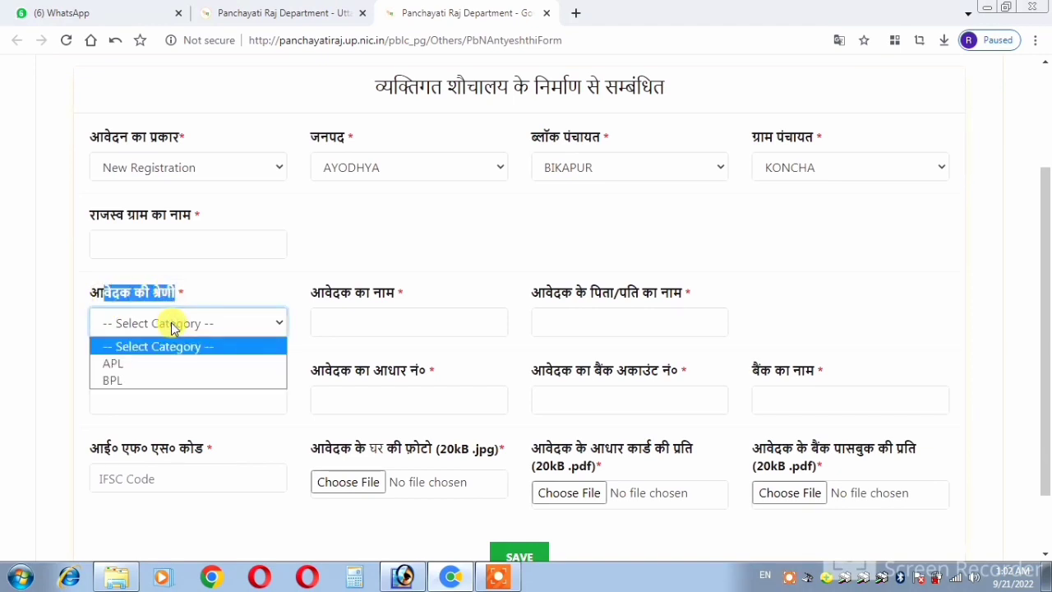
left_click(133, 380)
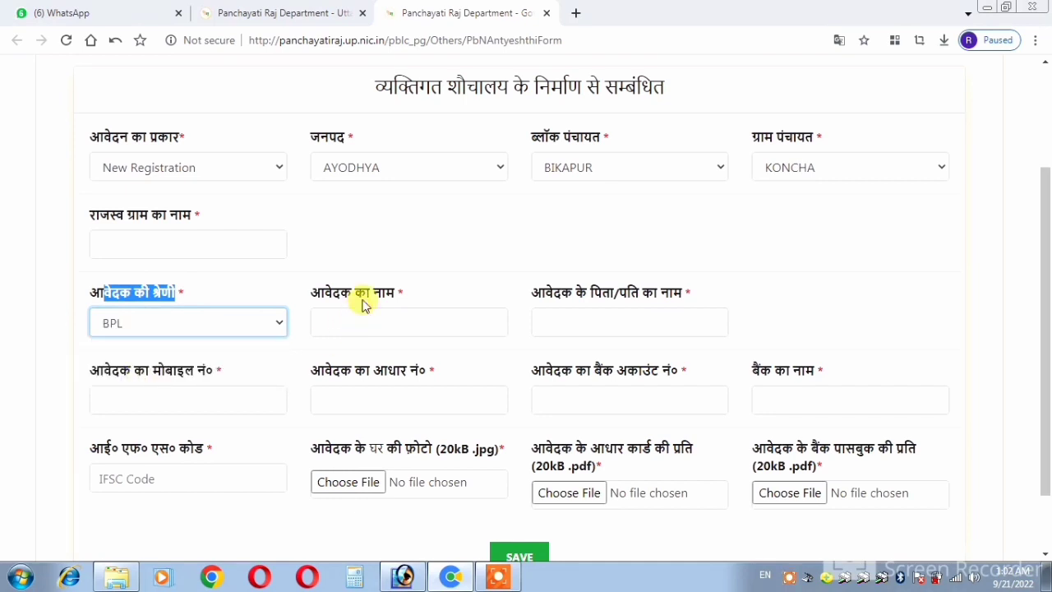
Step: Go through the applicant's personal fields: name, father's or husband's name, mobile number and Aadhaar number
triple_click(327, 300)
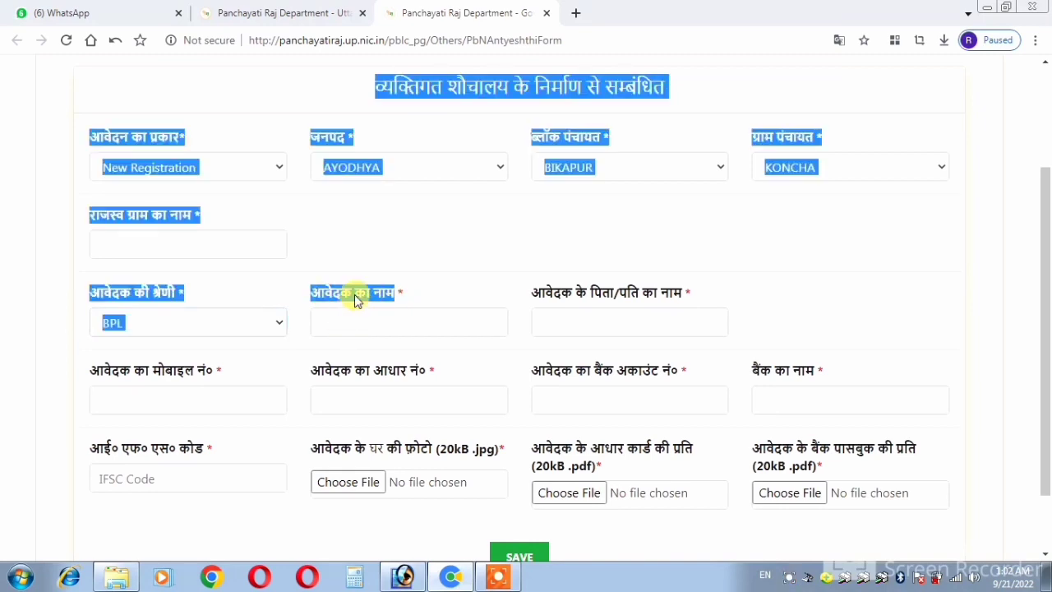
left_click(329, 301)
double_click(327, 300)
left_click(364, 321)
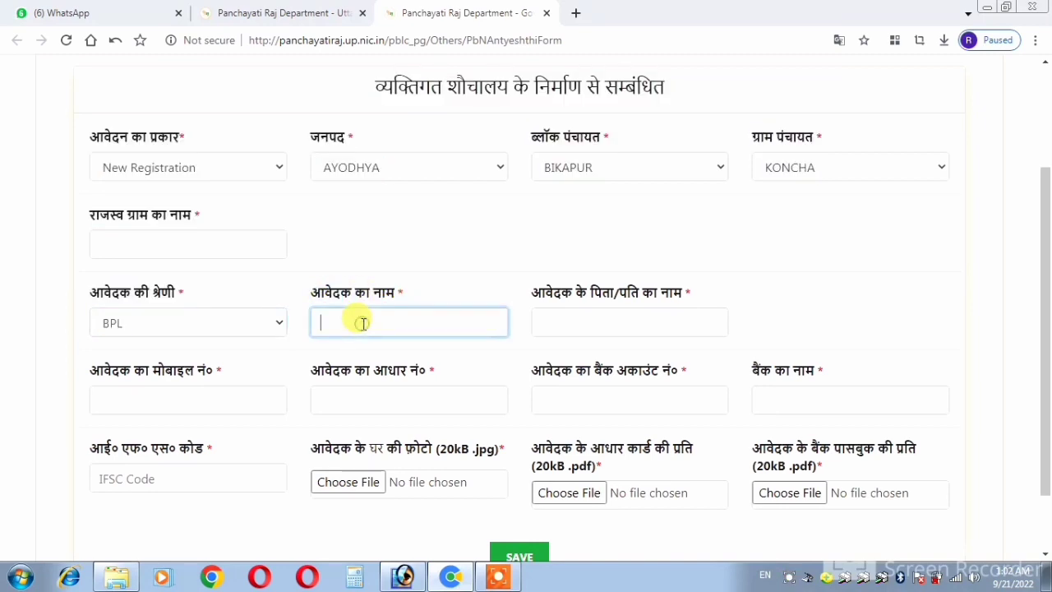
left_click(572, 323)
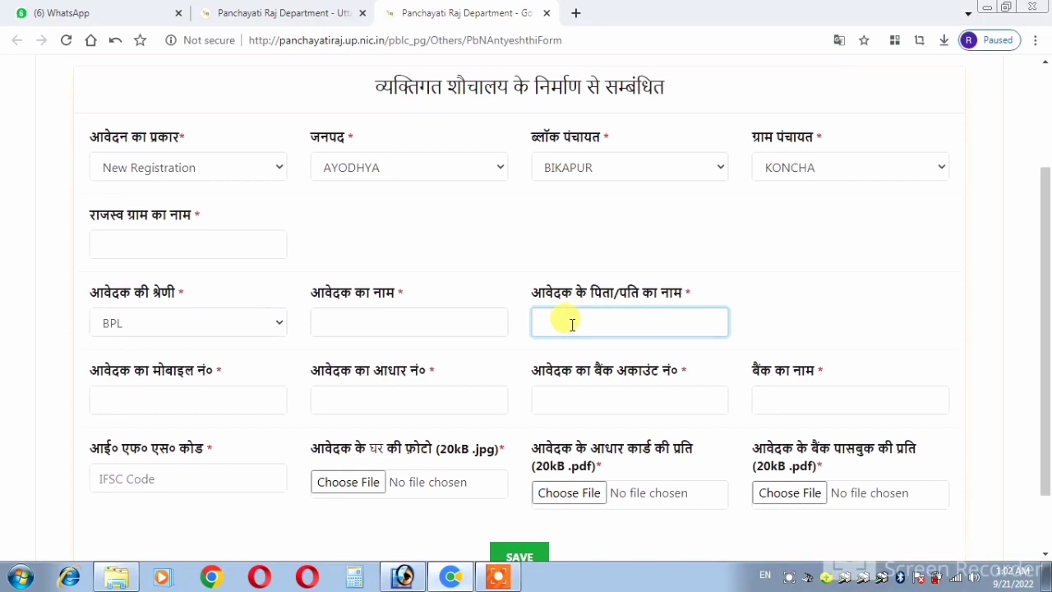
left_click_drag(636, 301, 594, 310)
left_click(579, 327)
left_click_drag(89, 371, 169, 370)
left_click(186, 393)
left_click(187, 392)
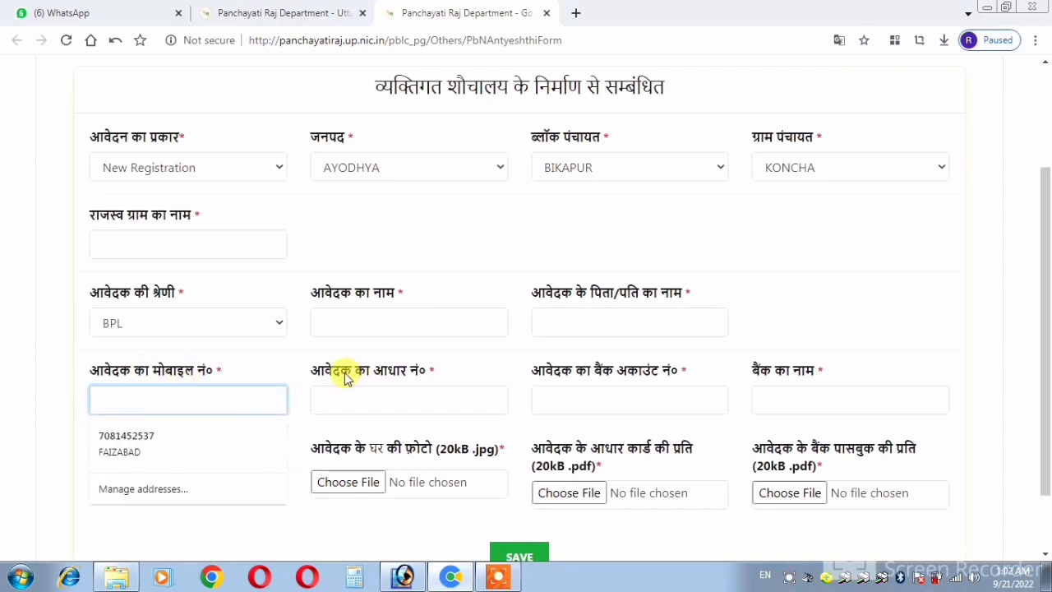
left_click_drag(328, 374, 416, 371)
left_click(380, 397)
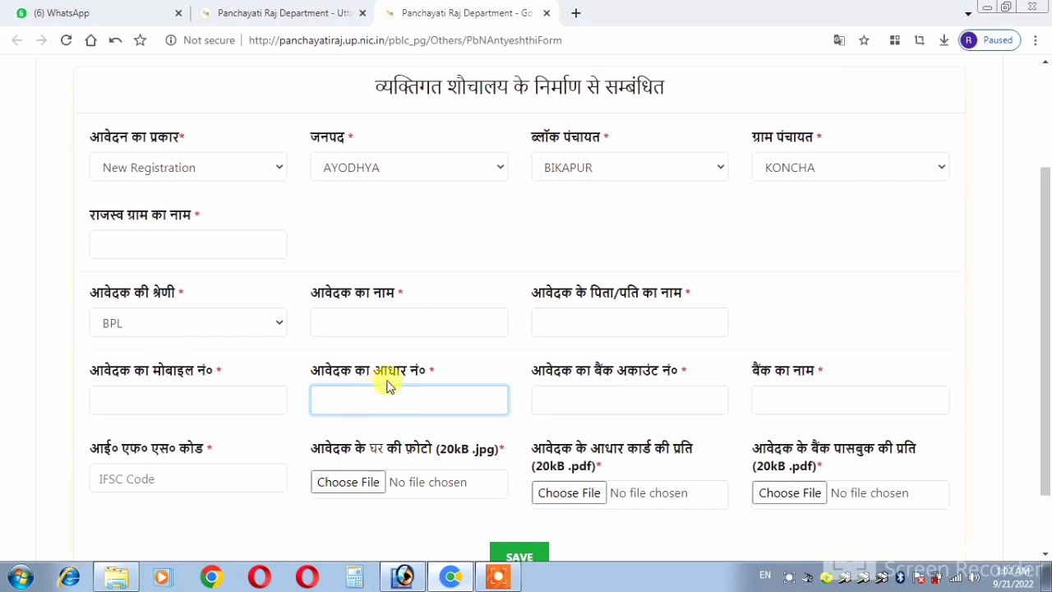
Step: Go through the bank account number, bank name, IFSC code and house photo fields of the application
left_click_drag(561, 371, 627, 403)
left_click(626, 403)
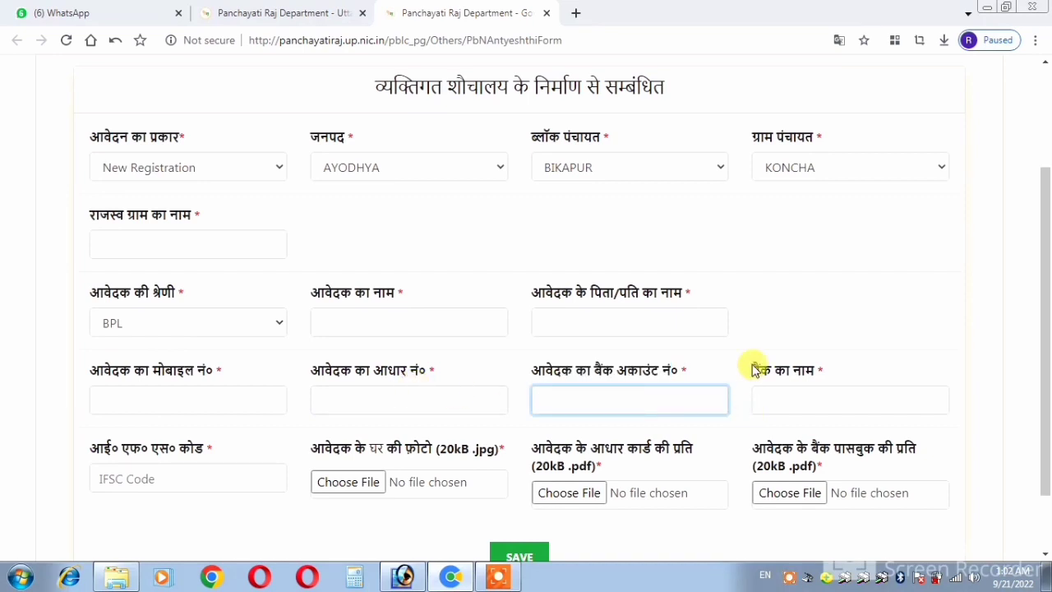
left_click_drag(754, 370, 827, 375)
left_click(818, 404)
left_click(465, 544)
left_click_drag(772, 369, 826, 372)
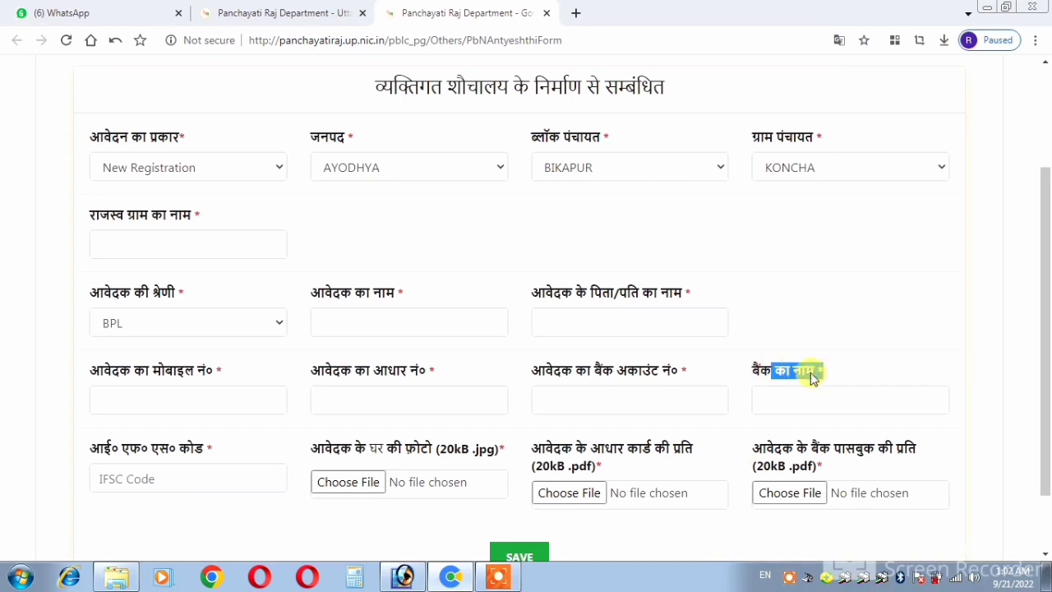
left_click_drag(107, 450, 177, 454)
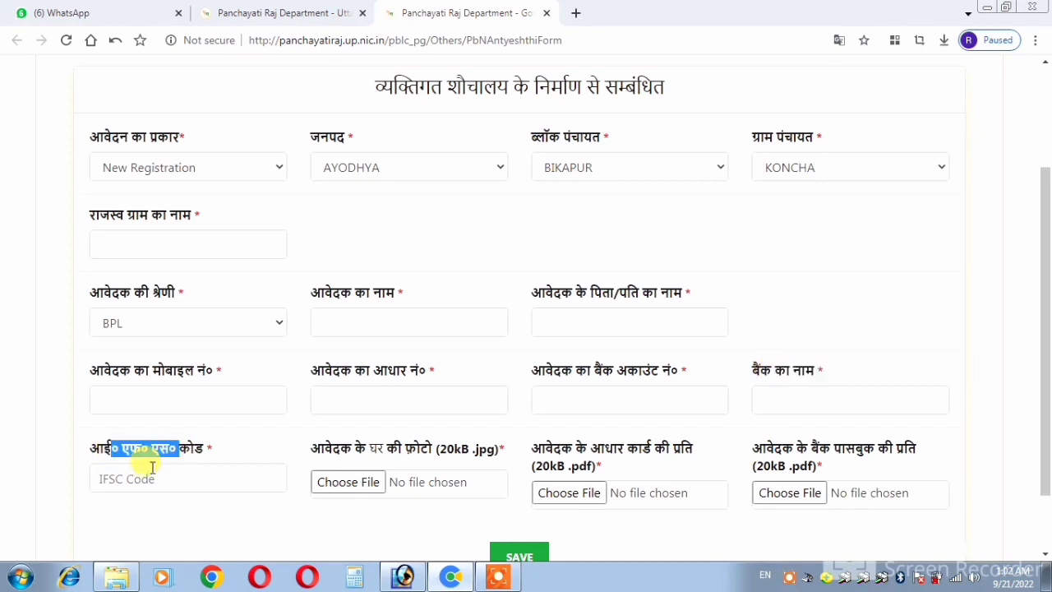
left_click(147, 475)
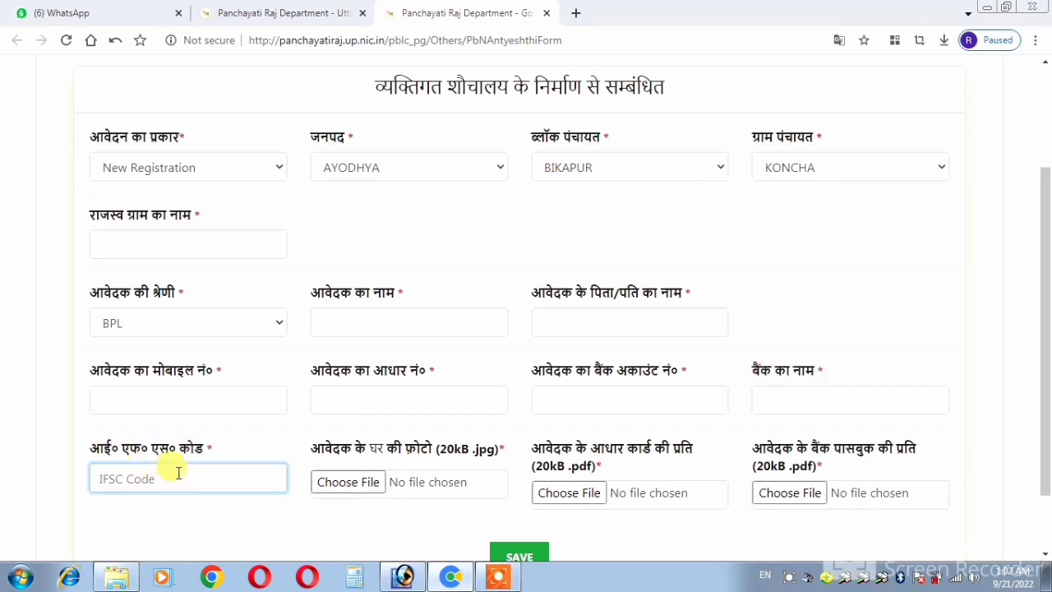
left_click(316, 448)
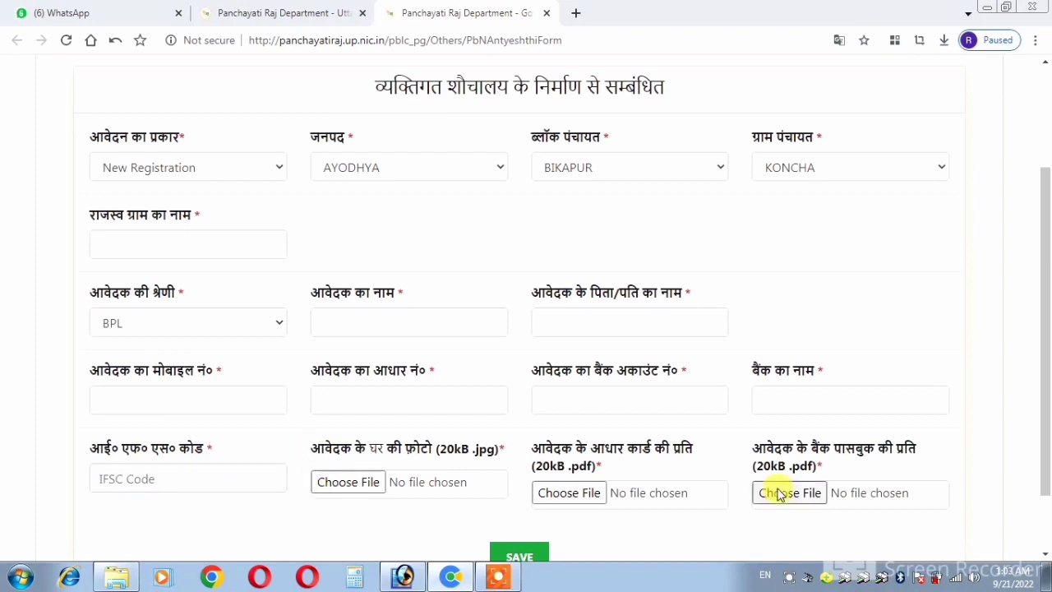
Step: Check the required file size and format for the house photo and the Aadhaar card copy uploads
left_click_drag(322, 451, 383, 456)
left_click(376, 454)
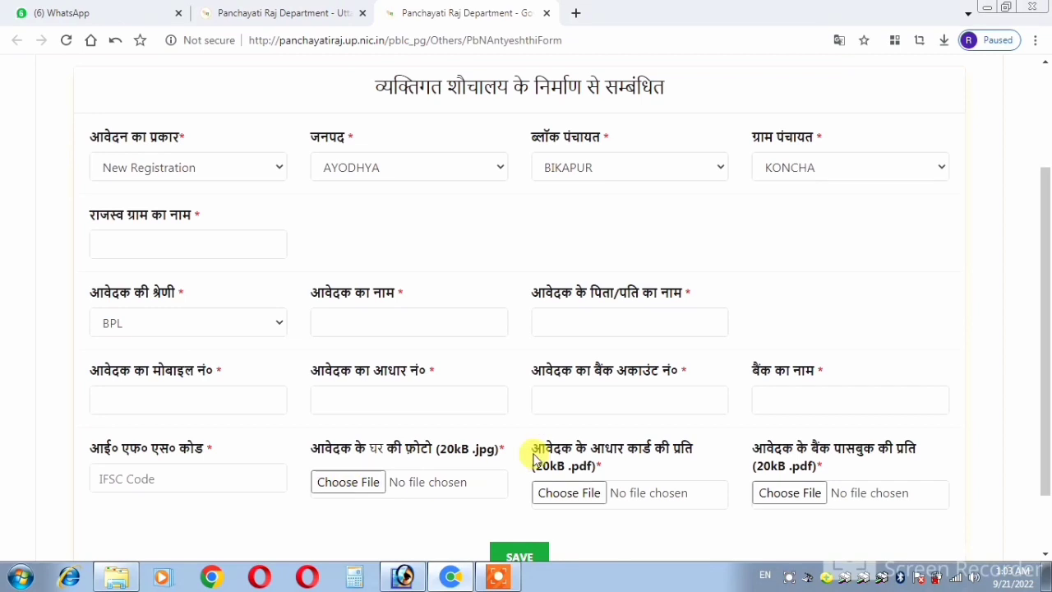
left_click_drag(544, 450, 678, 450)
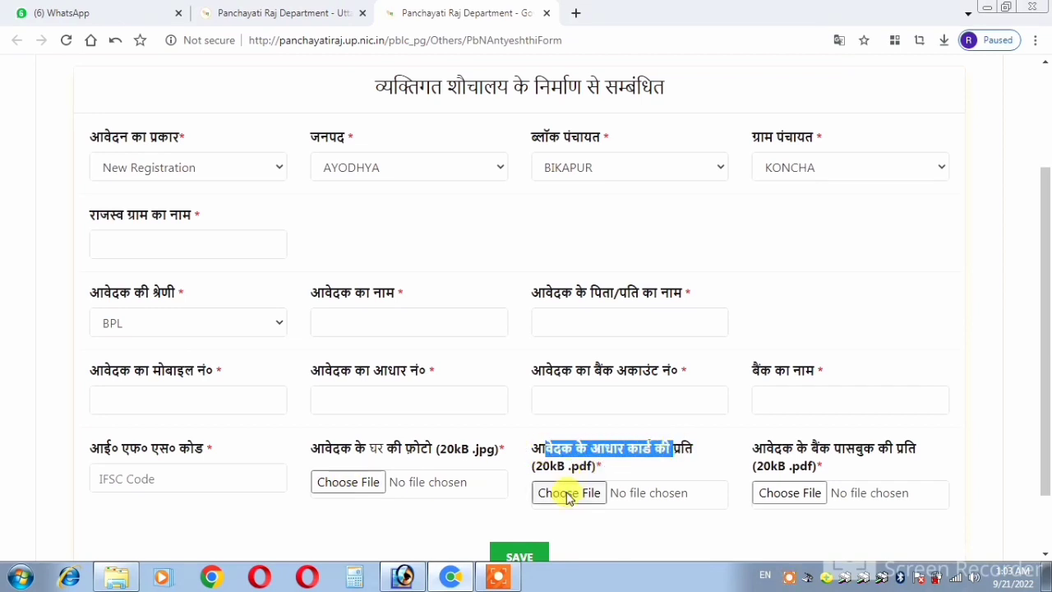
left_click(524, 474)
triple_click(530, 465)
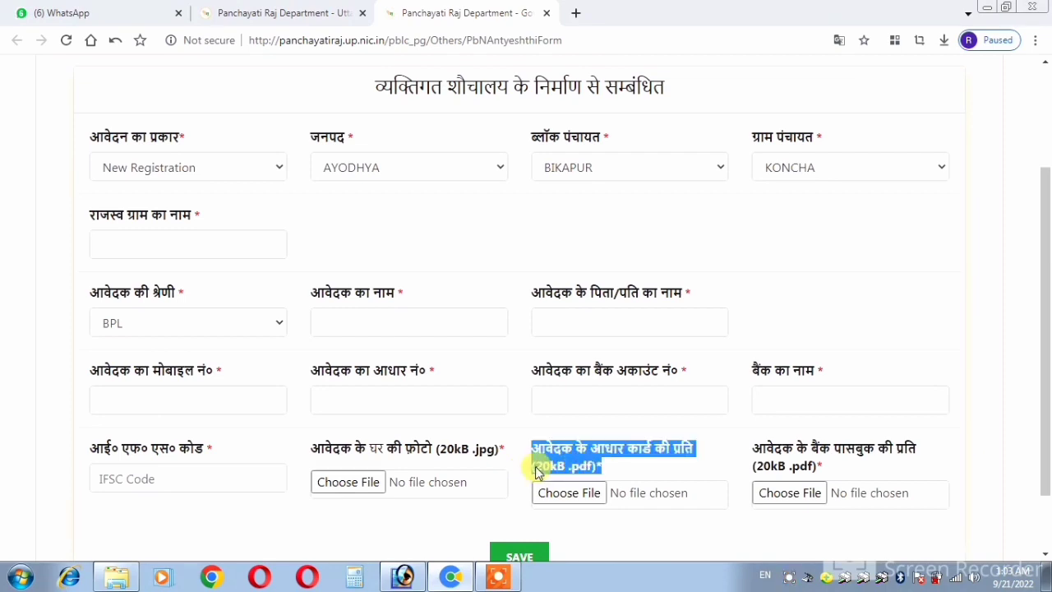
left_click(536, 470)
left_click_drag(573, 468, 599, 470)
left_click_drag(437, 450, 493, 454)
left_click(484, 450)
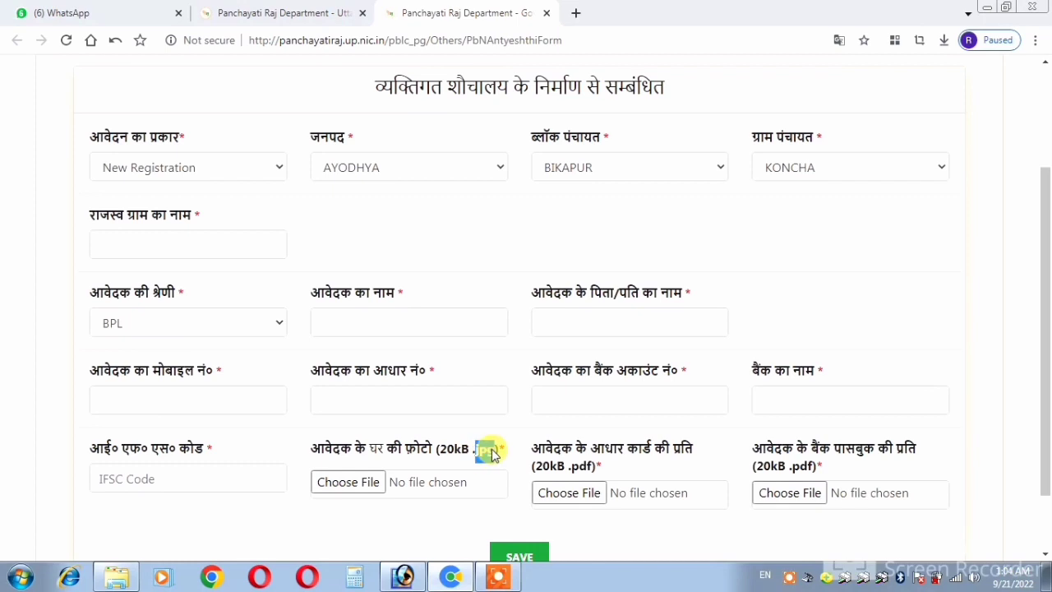
left_click(565, 466)
Step: Check the size and format requirements for the bank passbook copy and locate the form's save option
left_click_drag(765, 450, 863, 462)
left_click(821, 448)
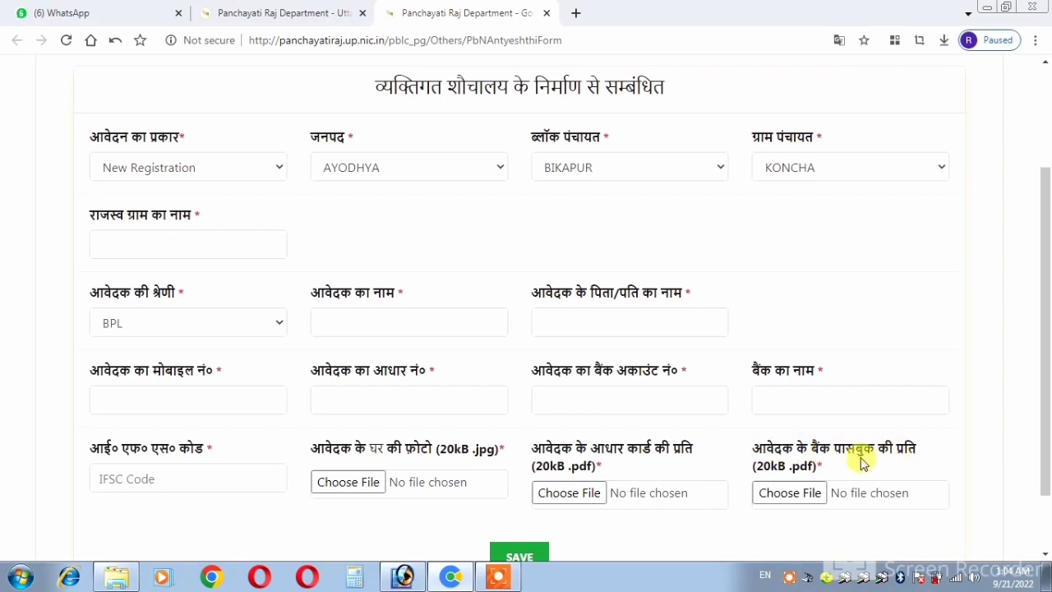
left_click_drag(775, 448, 854, 452)
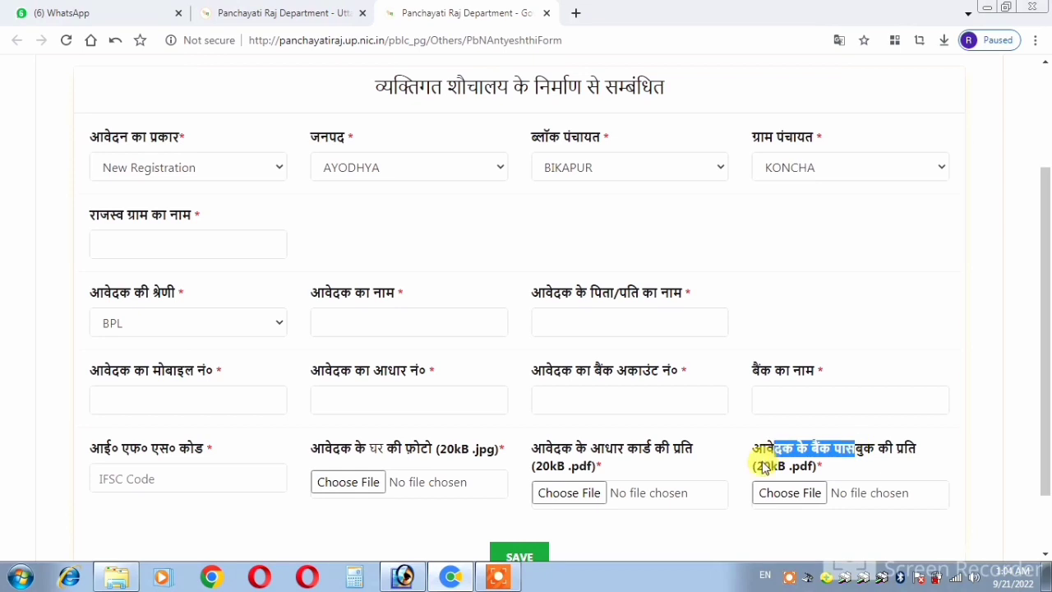
left_click_drag(755, 467, 787, 470)
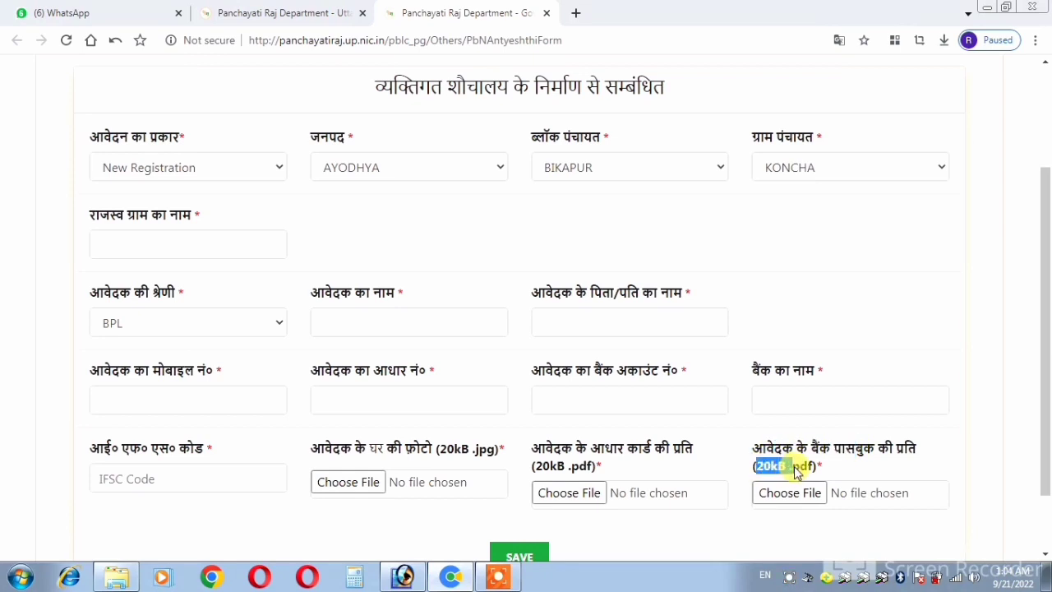
left_click(801, 468)
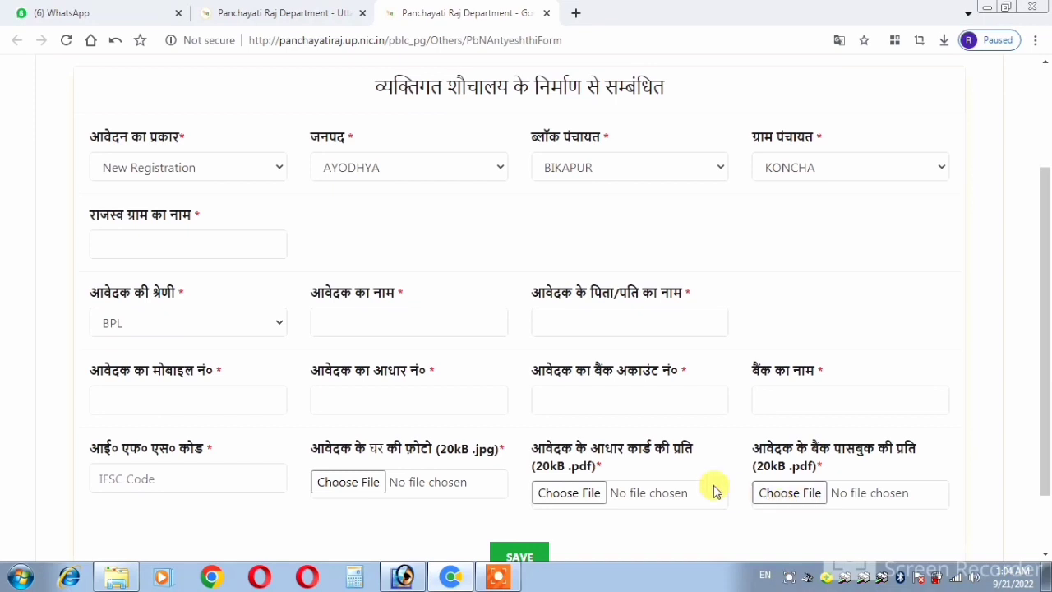
scroll(707, 489, "down", 2)
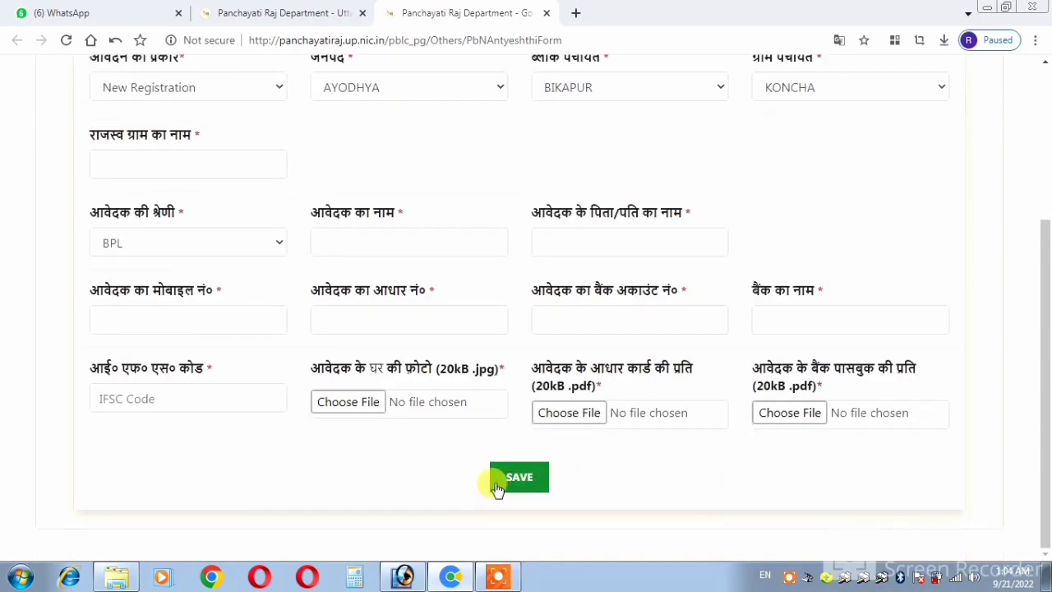